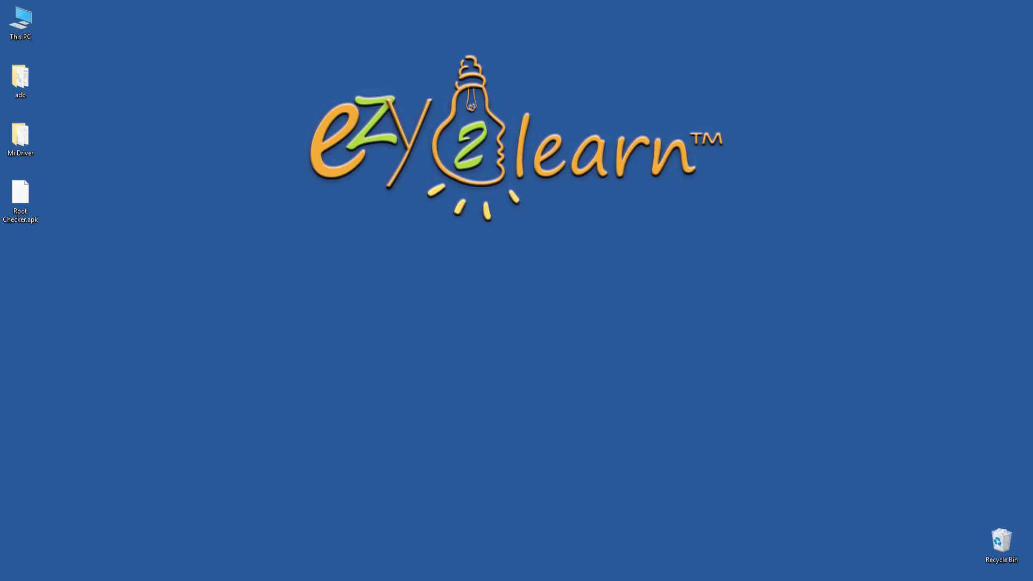
Step: Open Device Manager from the Win+X quick-link menu
key(super+x)
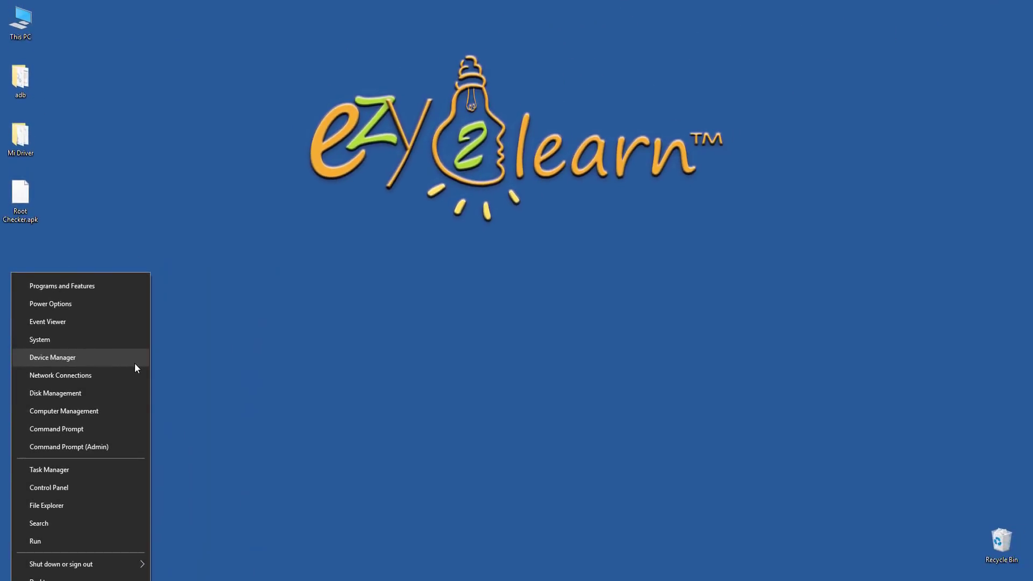
click(135, 364)
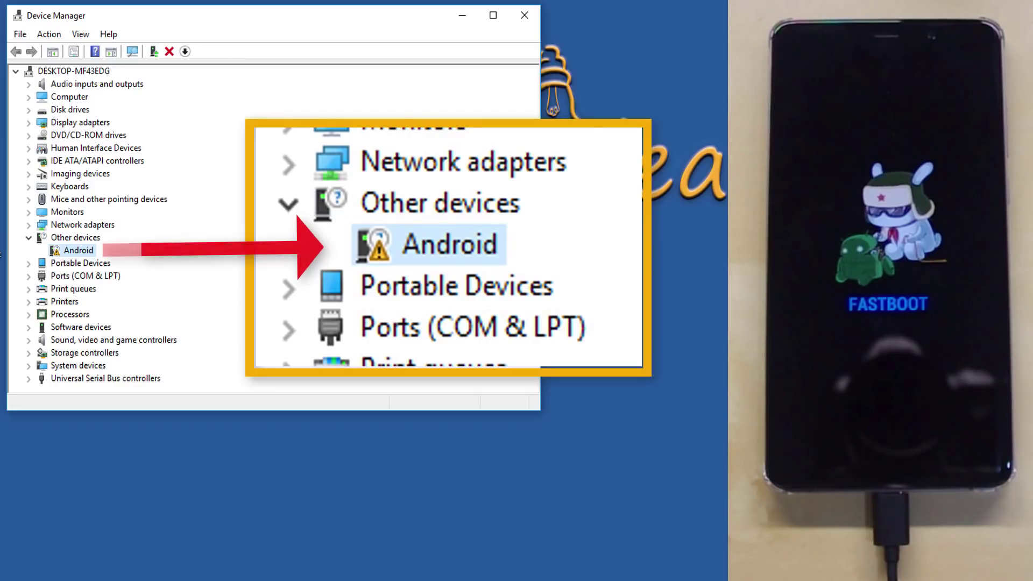
Step: Start a driver update for the unrecognized Android device using 'Browse my computer for driver software'
right_click(91, 251)
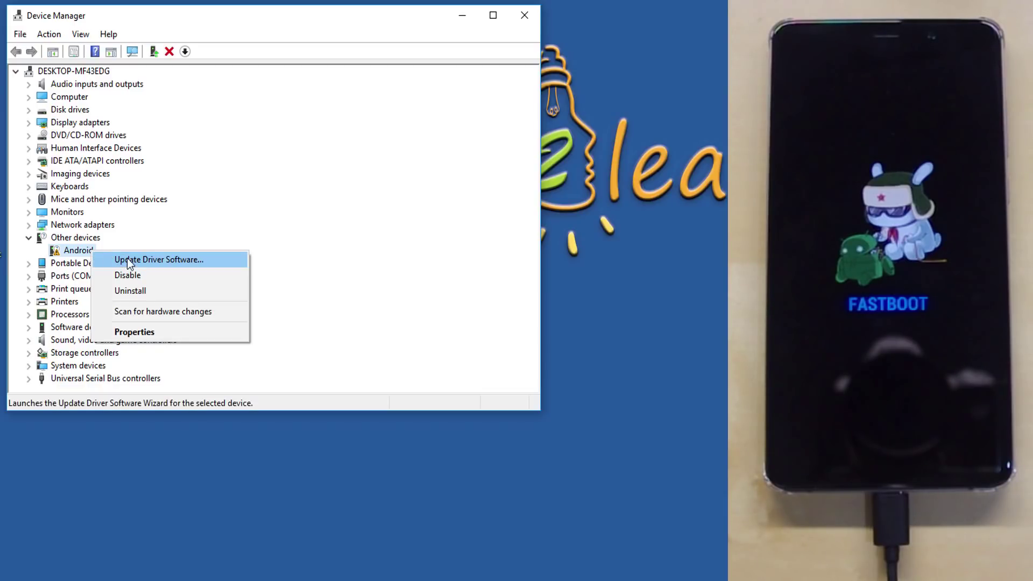
click(141, 260)
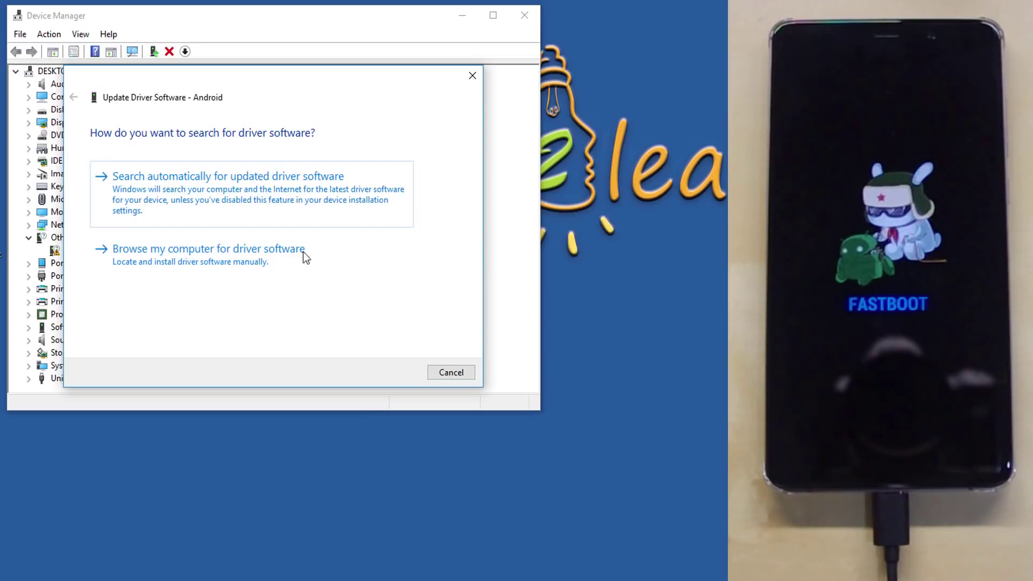
click(305, 254)
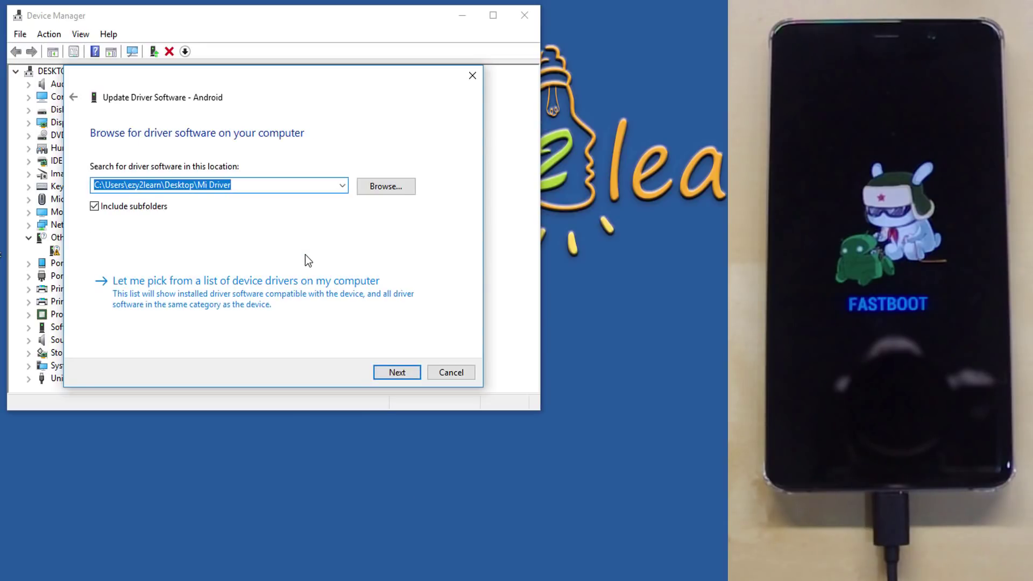
Step: Set Desktop > Mi Driver as the driver location and install the driver
click(380, 189)
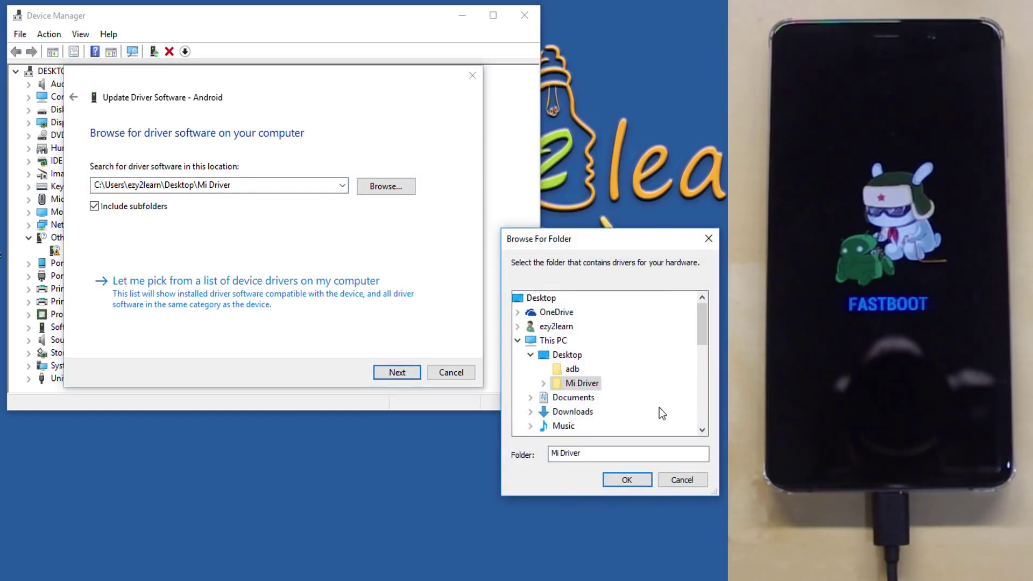
click(571, 355)
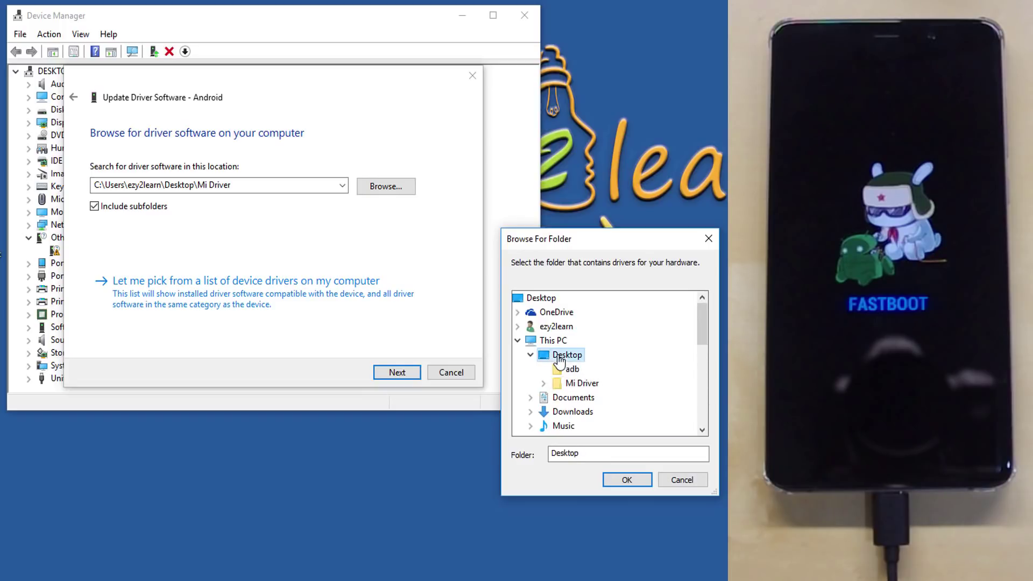
click(588, 389)
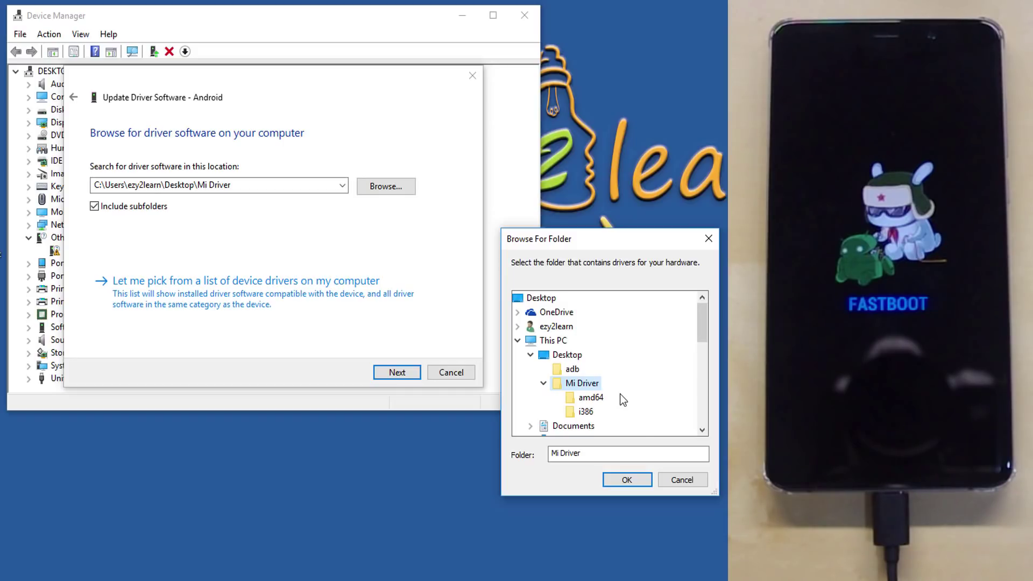
click(637, 483)
click(406, 374)
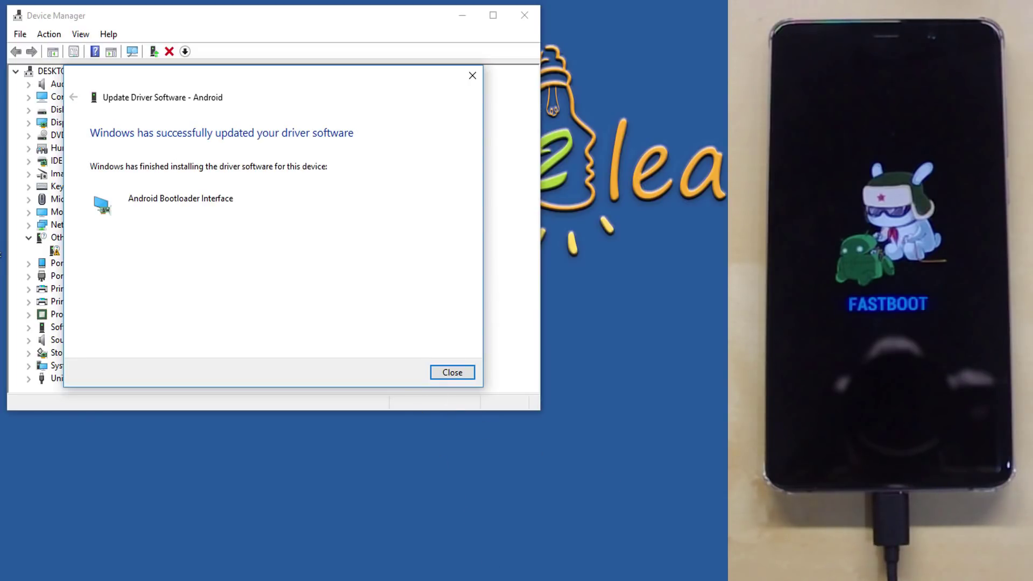
Step: Dismiss the success message and expand Android Phone to show Android Bootloader Interface
key(Return)
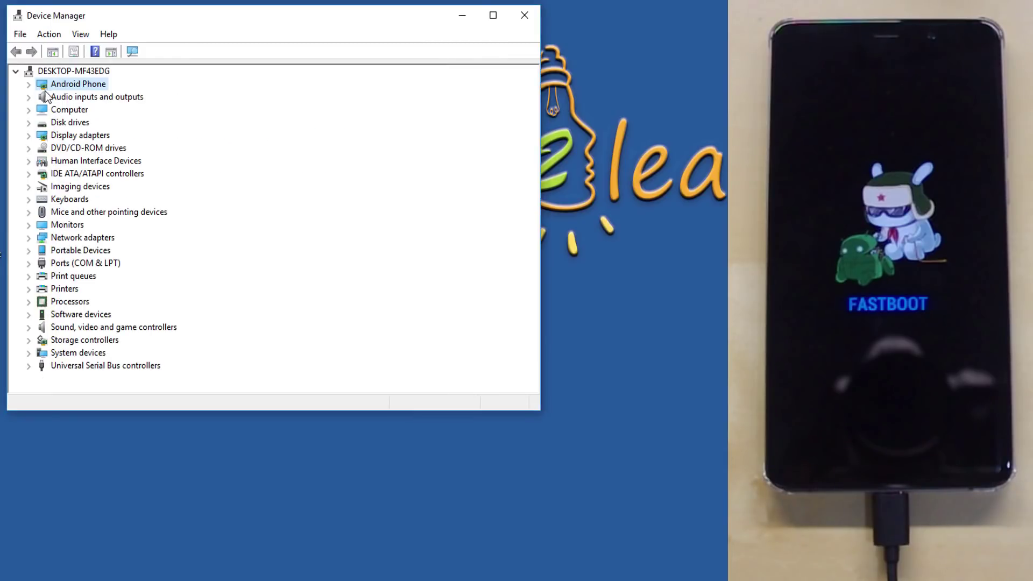
click(29, 85)
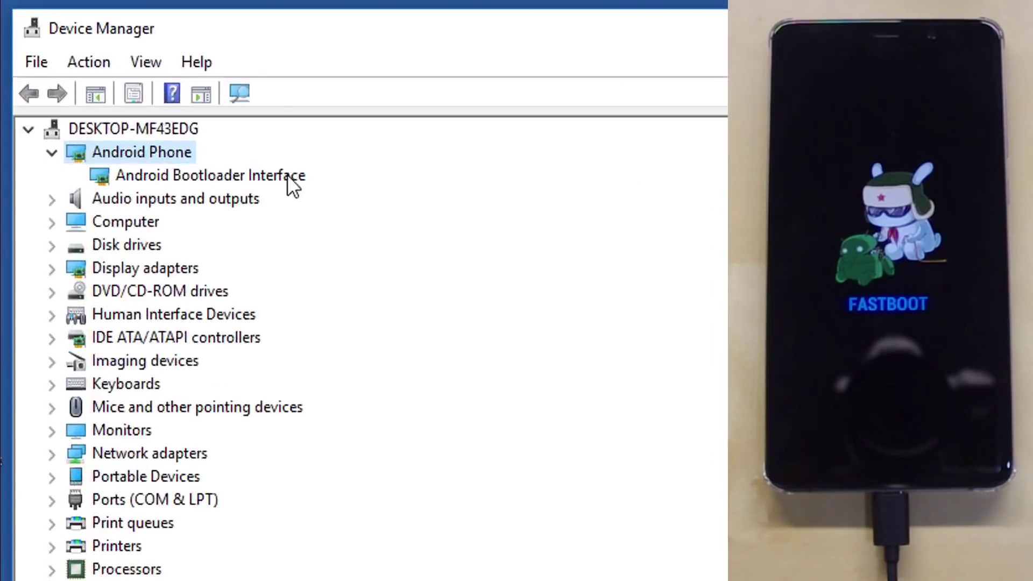
click(165, 98)
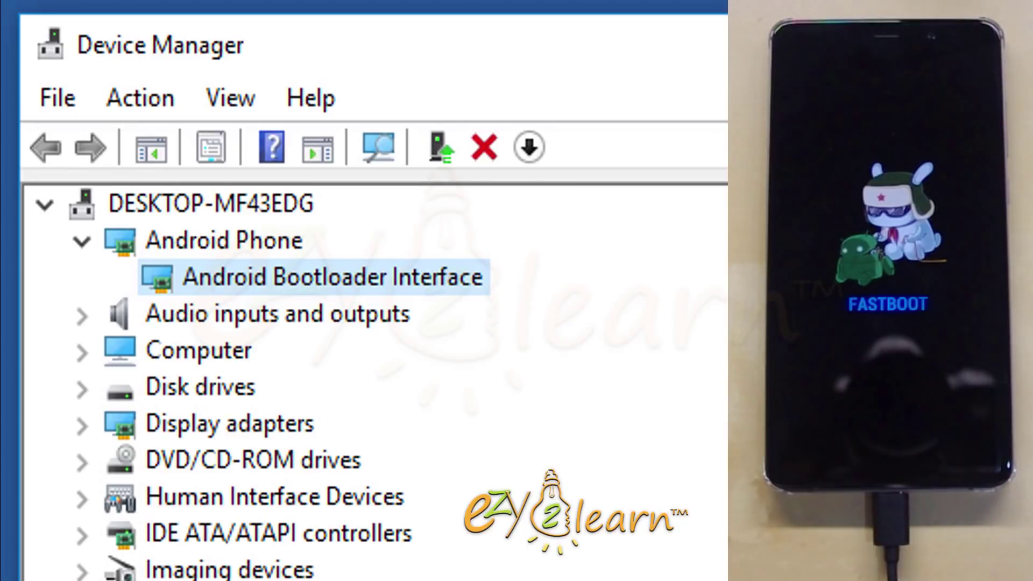